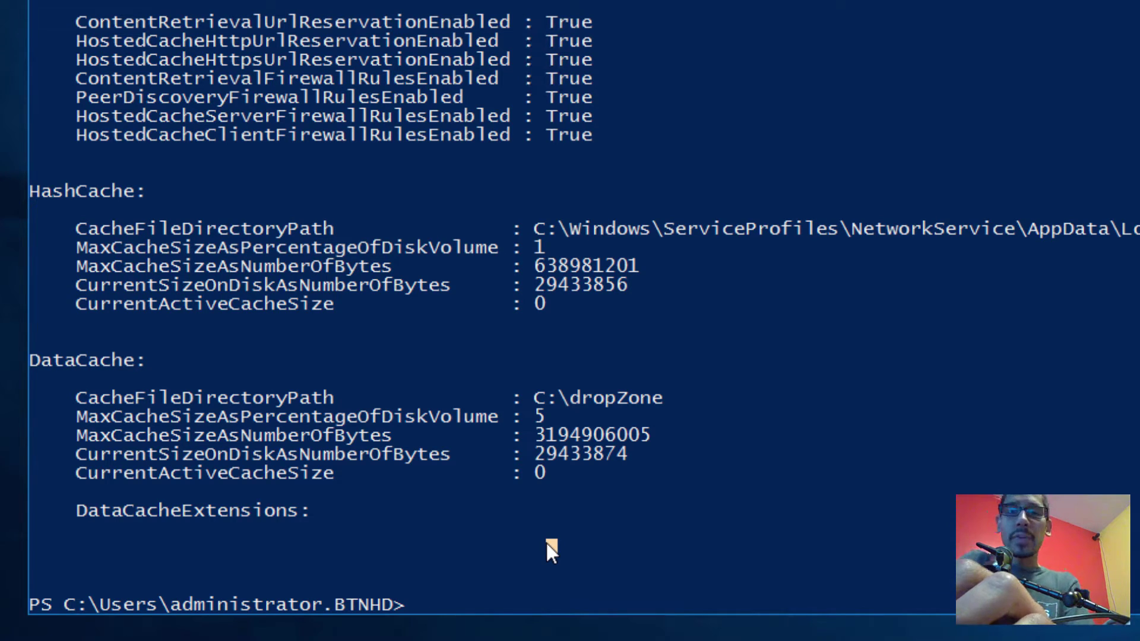
{"action": "type", "text": "set-b"}
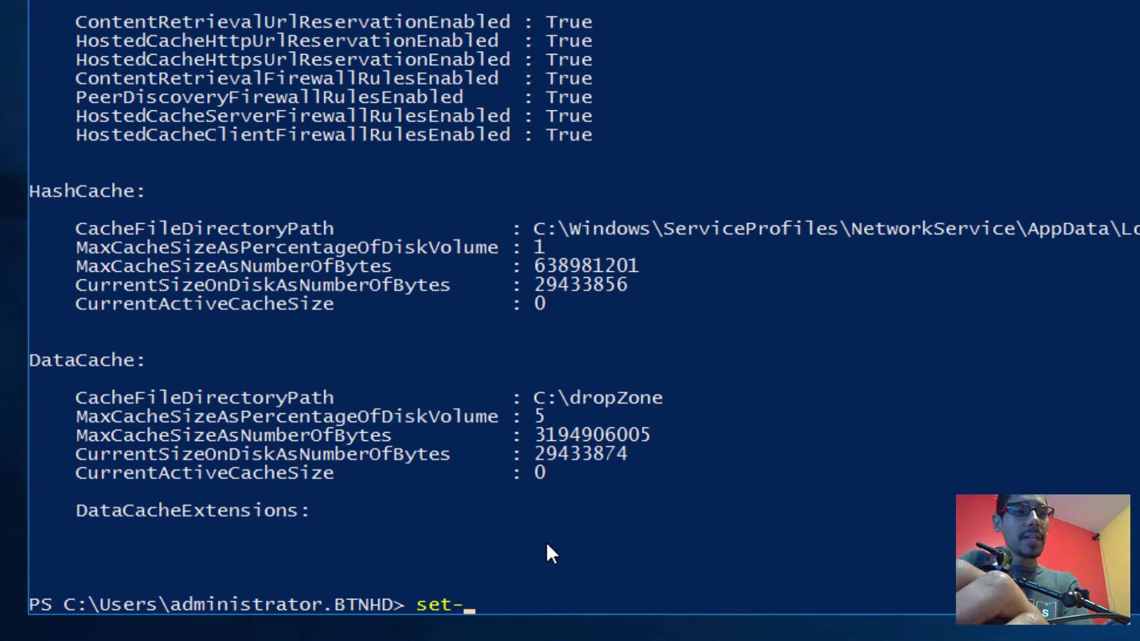
{"action": "type", "text": "c"}
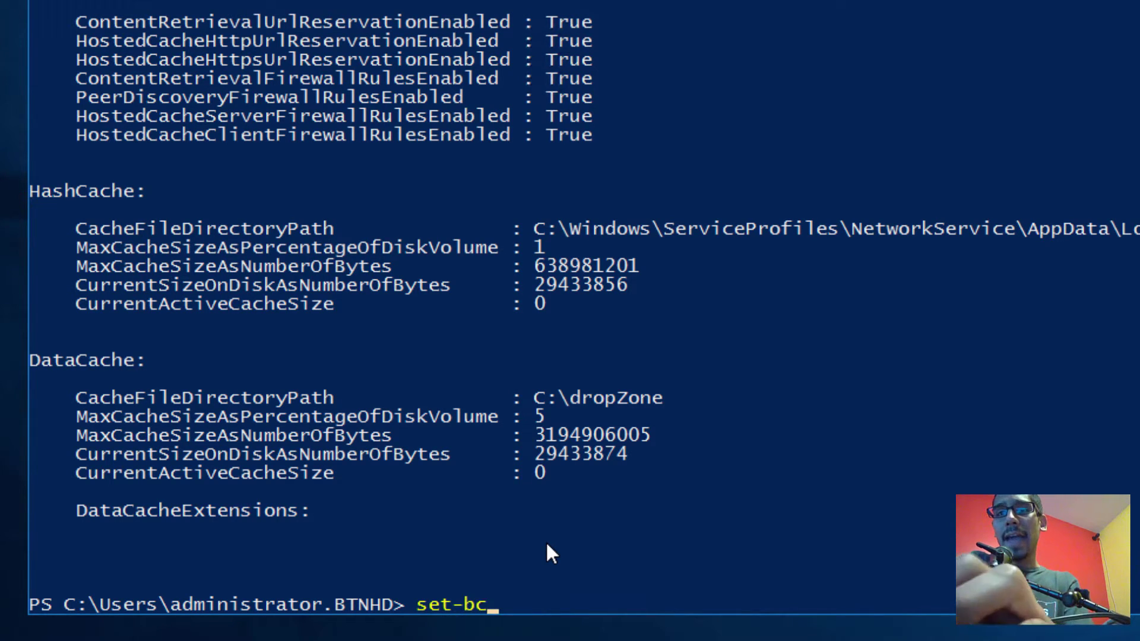
{"action": "type", "text": "cache"}
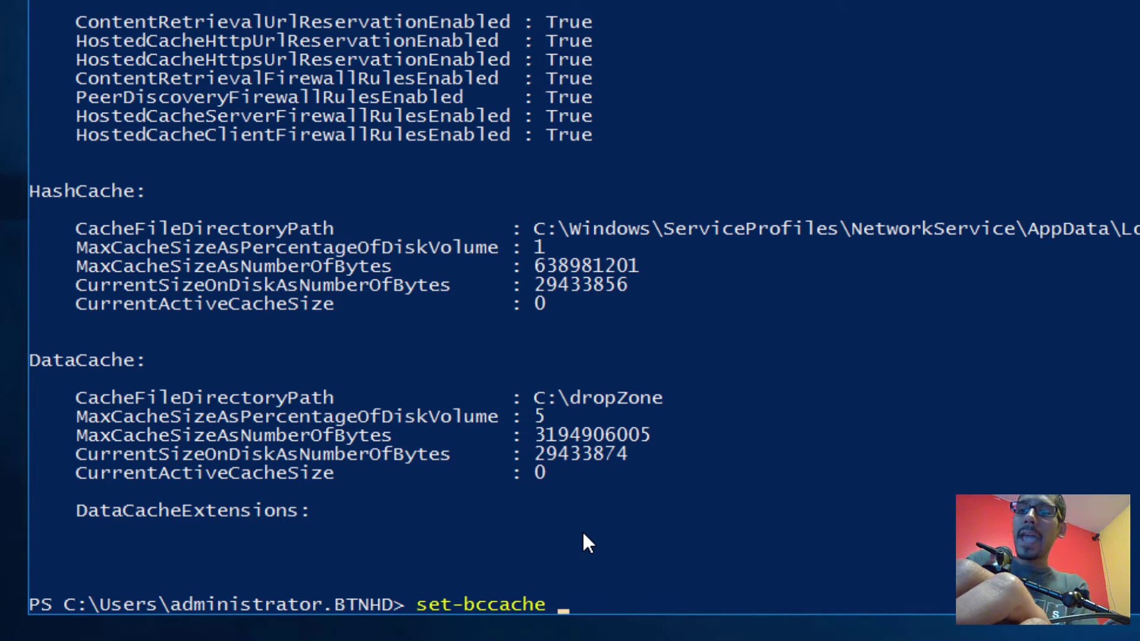
{"action": "type", "text": " -pert"}
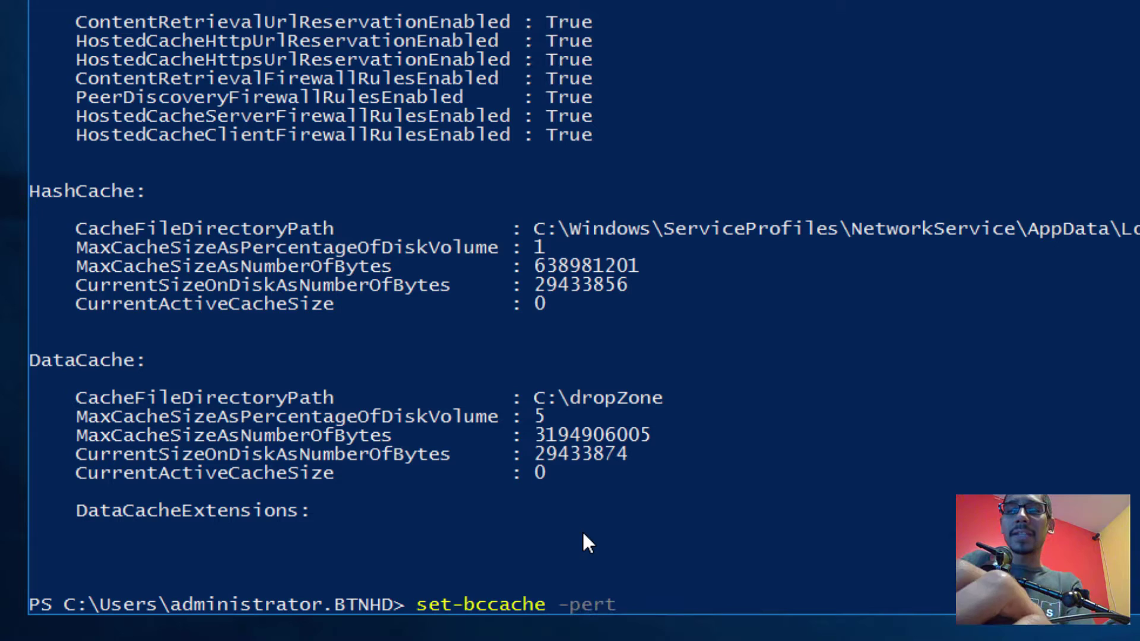
{"action": "key", "text": "BackSpace"}
{"action": "type", "text": "centage "}
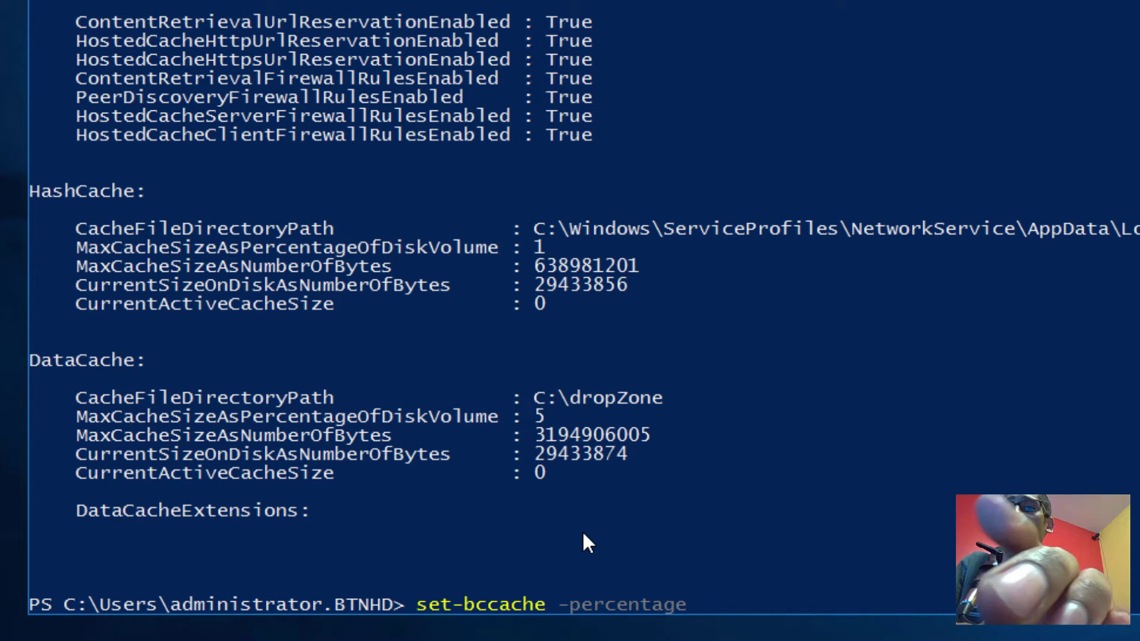
{"action": "type", "text": "20"}
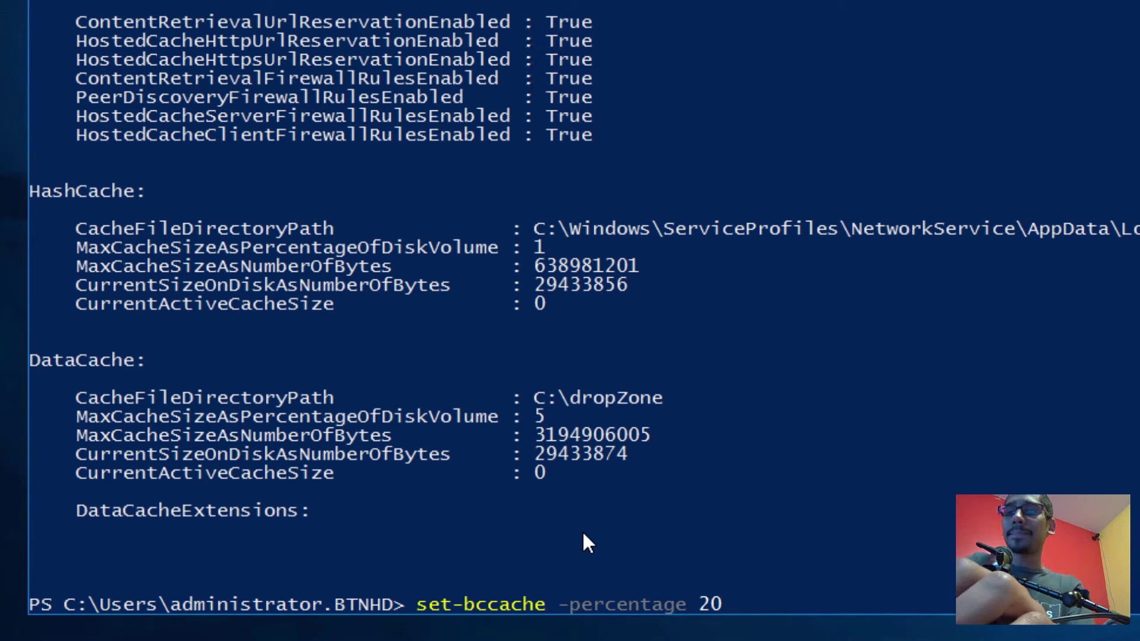
Run Set-BCCache -Percentage 20 and accept the Yes default at the confirmation prompt
{"action": "key", "text": "Return"}
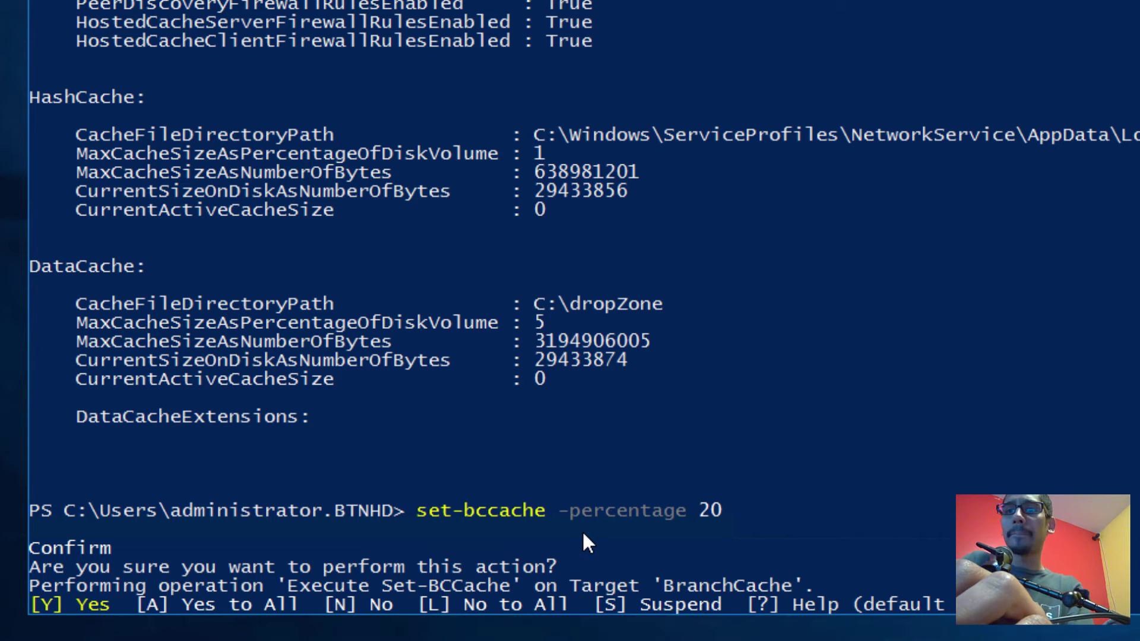
{"action": "key", "text": "Return"}
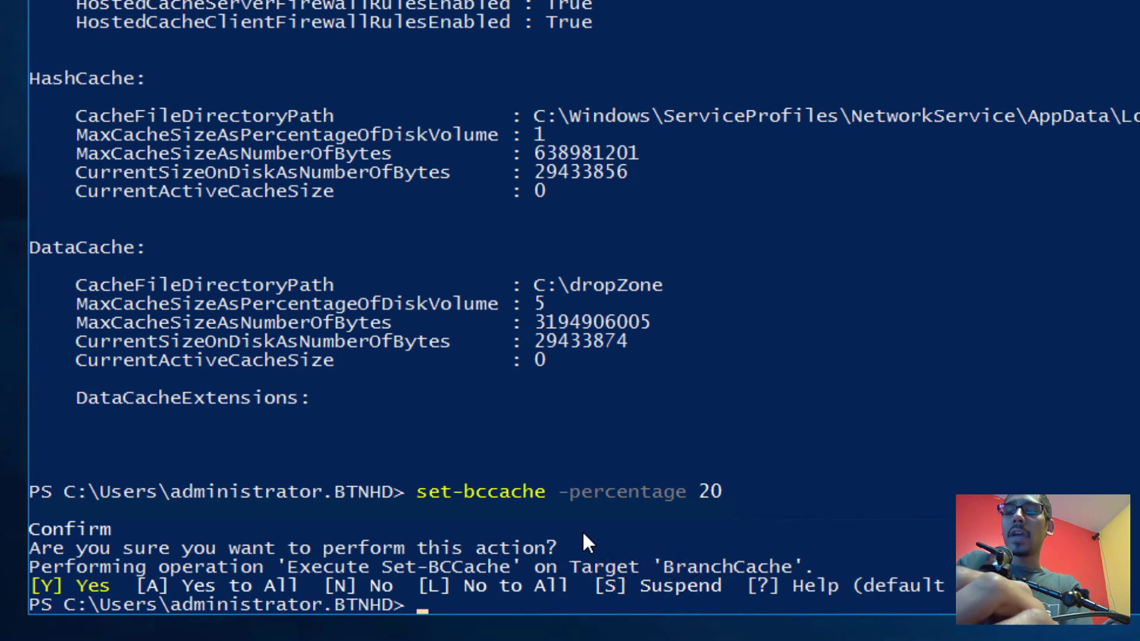
{"action": "type", "text": "cls"}
Clear the console with cls and run Get-BCStatus, confirming the DataCache maximum reads 20 percent
{"action": "key", "text": "Return"}
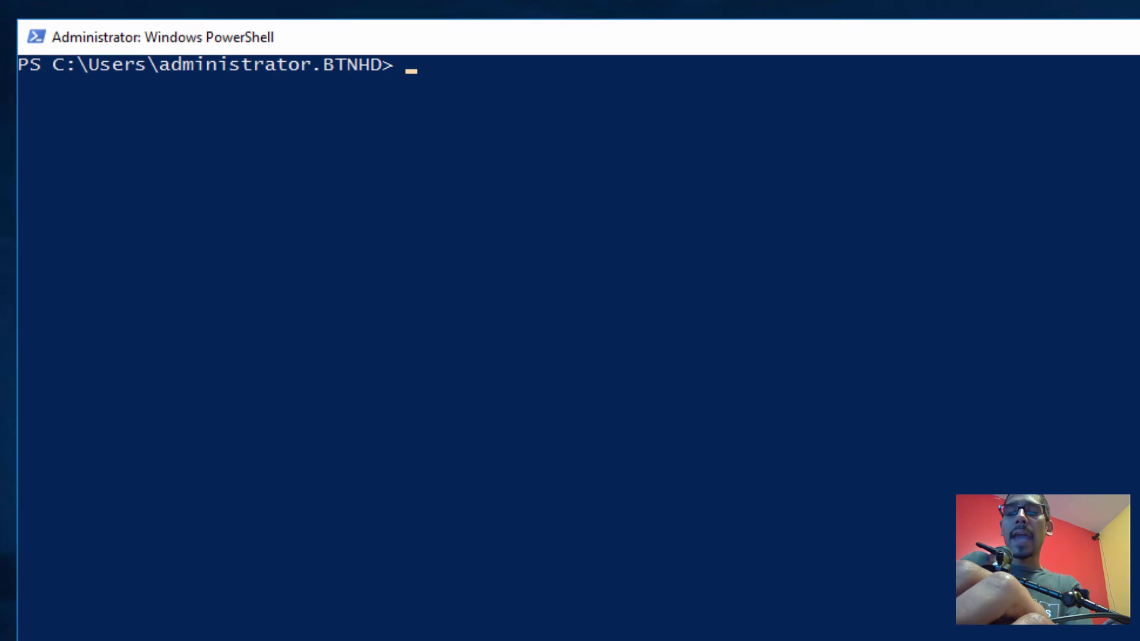
{"action": "type", "text": "get"}
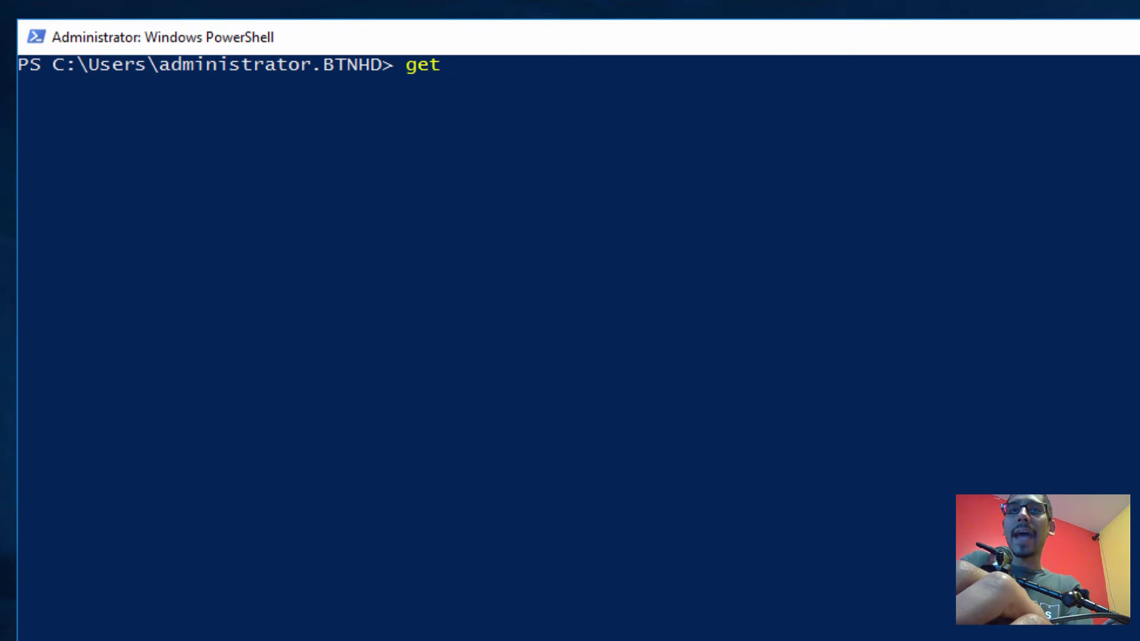
{"action": "type", "text": "-bcc"}
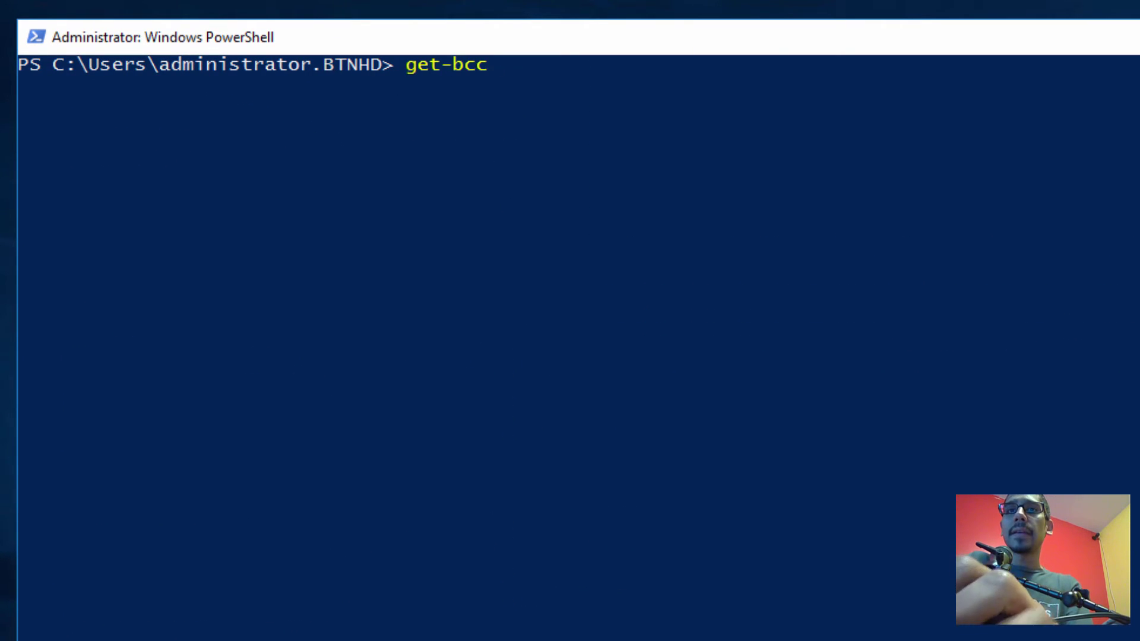
{"action": "key", "text": "BackSpace"}
{"action": "type", "text": "status"}
{"action": "key", "text": "Return"}
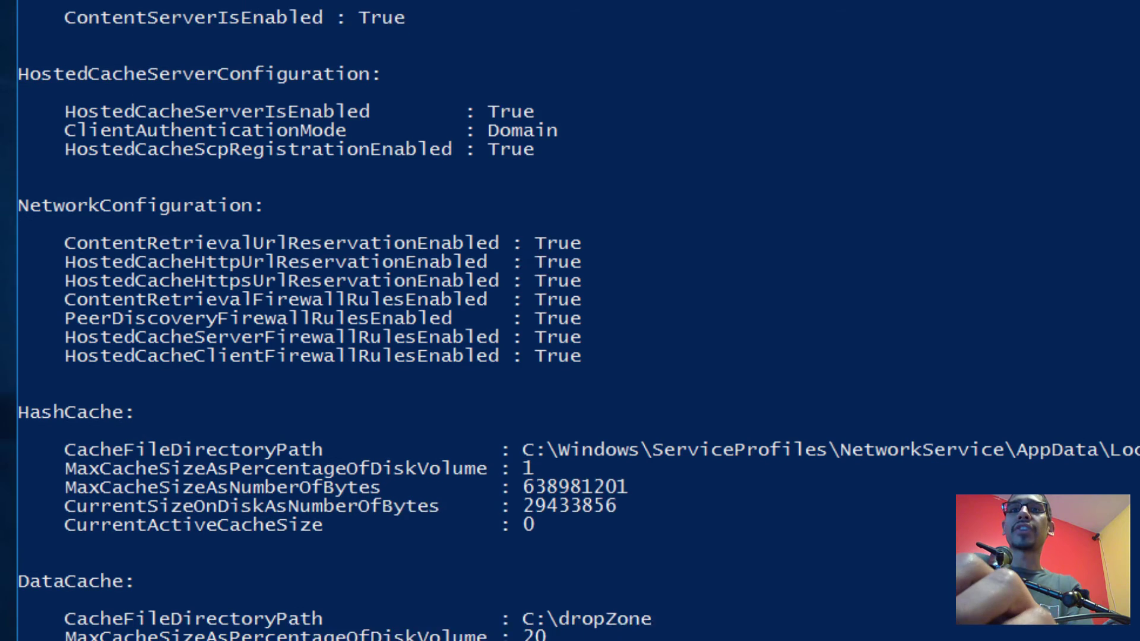